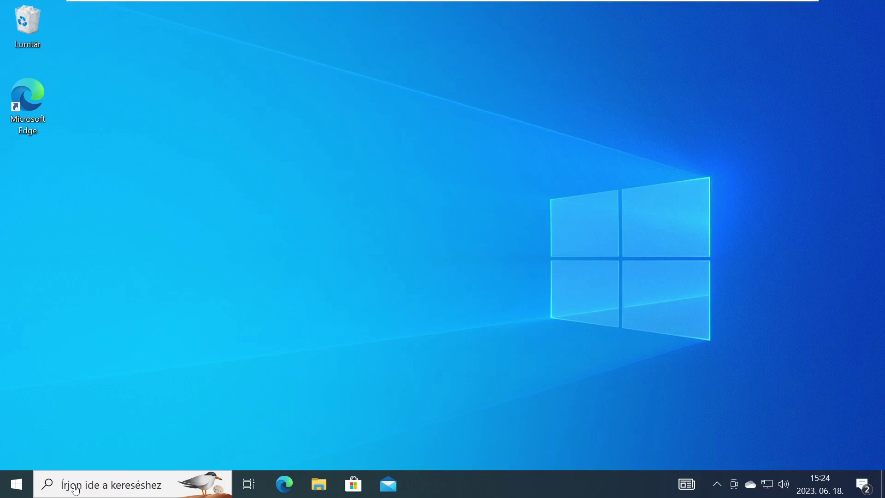
Launch netplwiz from Windows search, reposition the User Accounts dialog, and close it with OK
{"action": "left_click", "coordinate": [76, 490]}
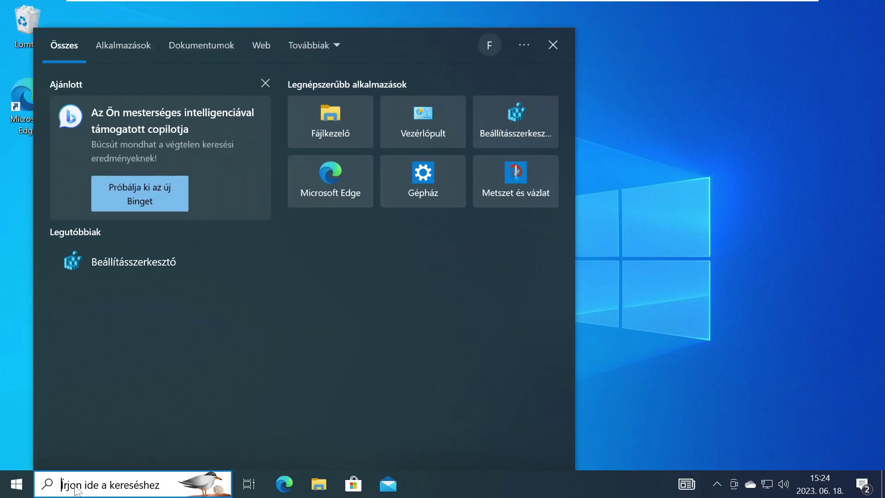
{"action": "type", "text": "netpl"}
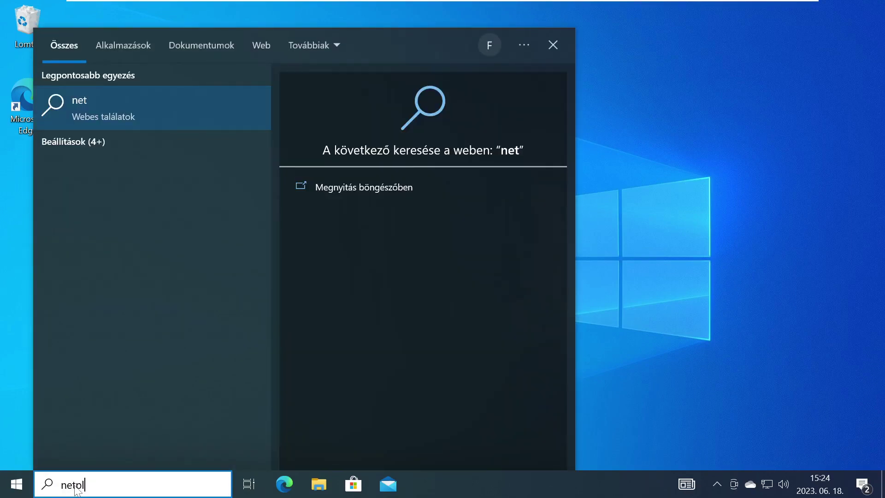
{"action": "type", "text": "wiz"}
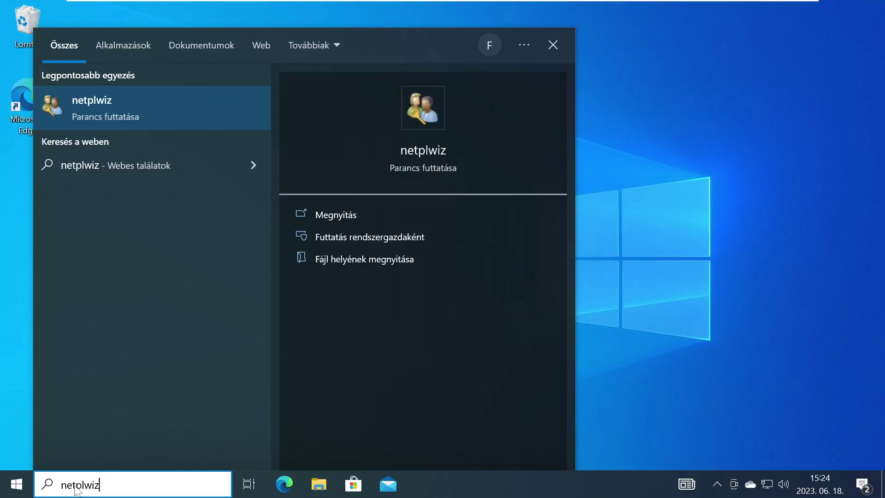
{"action": "key", "text": "Return"}
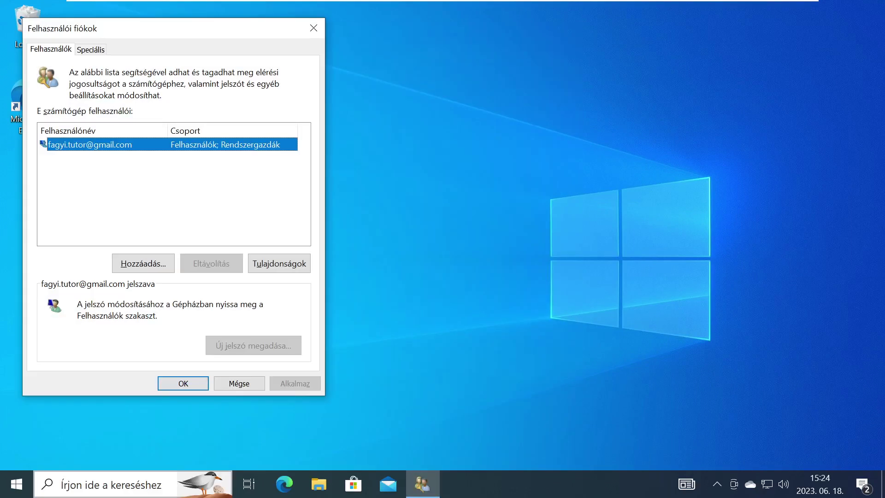
{"action": "left_click_drag", "start_coordinate": [139, 28], "coordinate": [349, 48]}
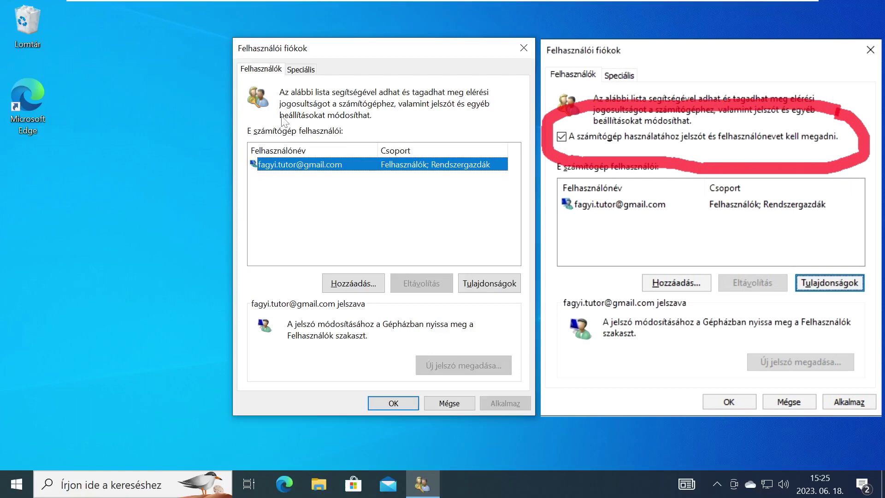
{"action": "left_click", "coordinate": [380, 406]}
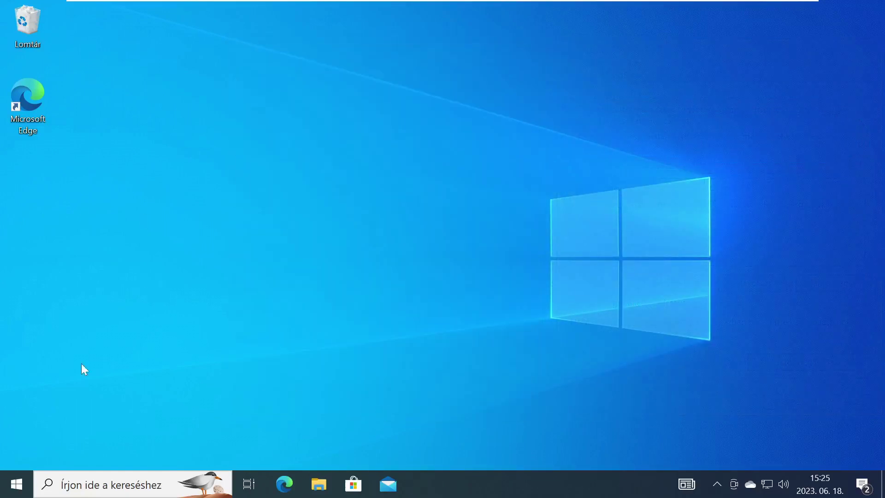
Launch regedit with admin approval, maximize it, and expand HKEY_LOCAL_MACHINE\SOFTWARE
{"action": "left_click", "coordinate": [79, 488]}
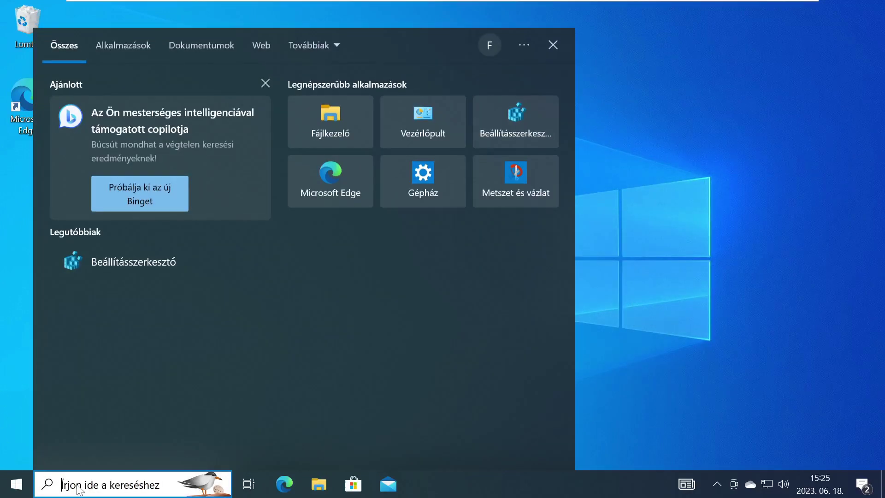
{"action": "type", "text": "regedit"}
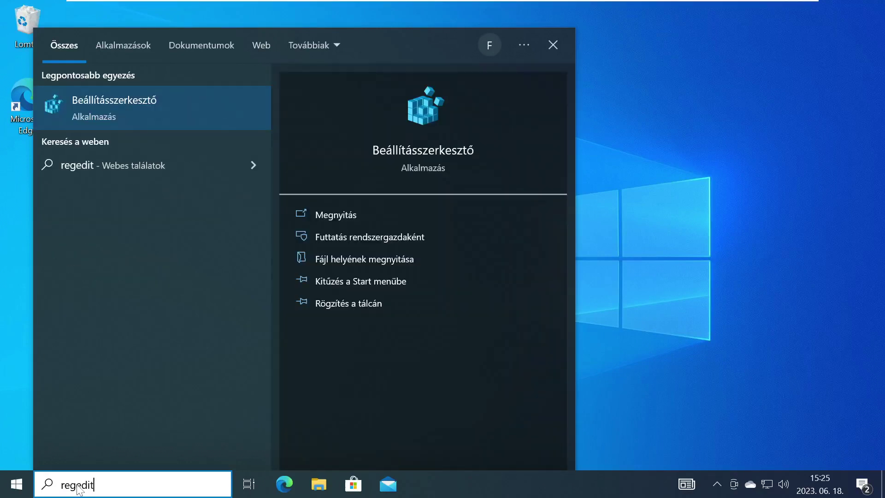
{"action": "key", "text": "Return"}
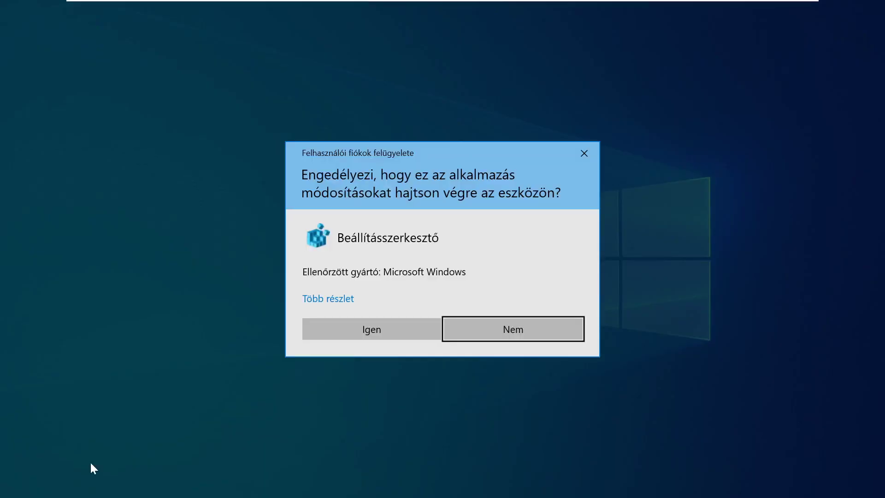
{"action": "left_click", "coordinate": [366, 335]}
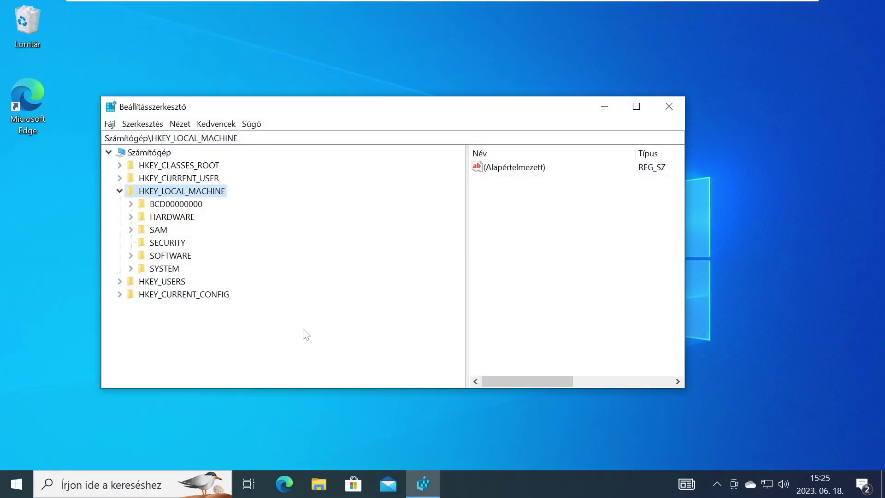
{"action": "left_click", "coordinate": [120, 190]}
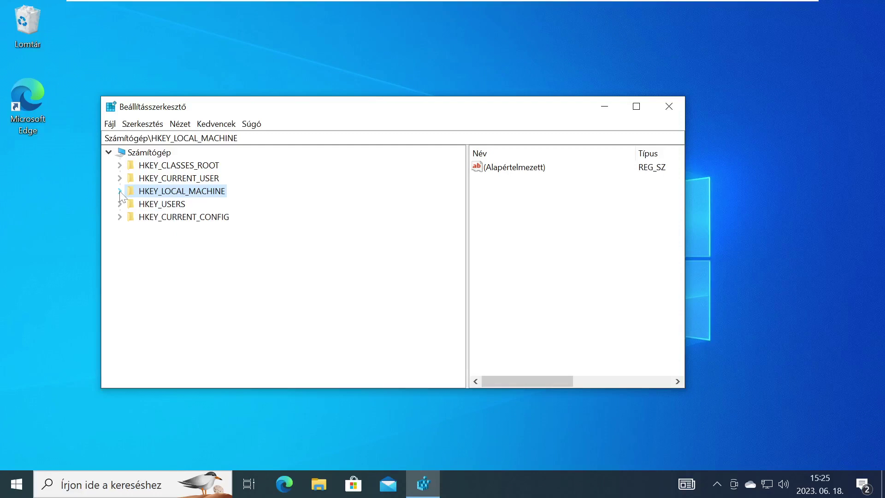
{"action": "left_click", "coordinate": [636, 106]}
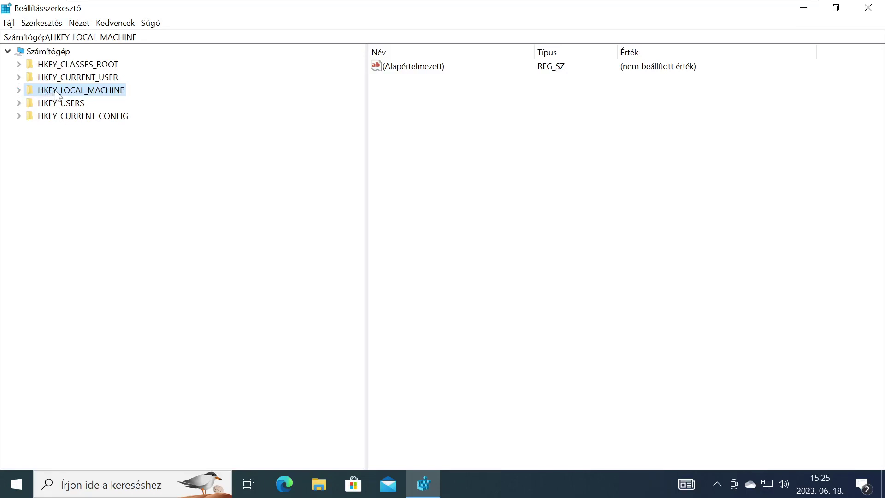
{"action": "left_click", "coordinate": [19, 90]}
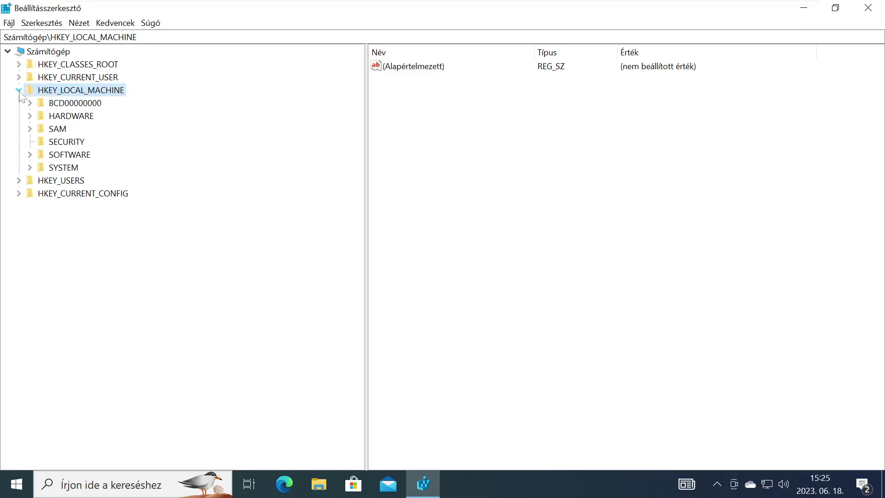
{"action": "left_click", "coordinate": [30, 155]}
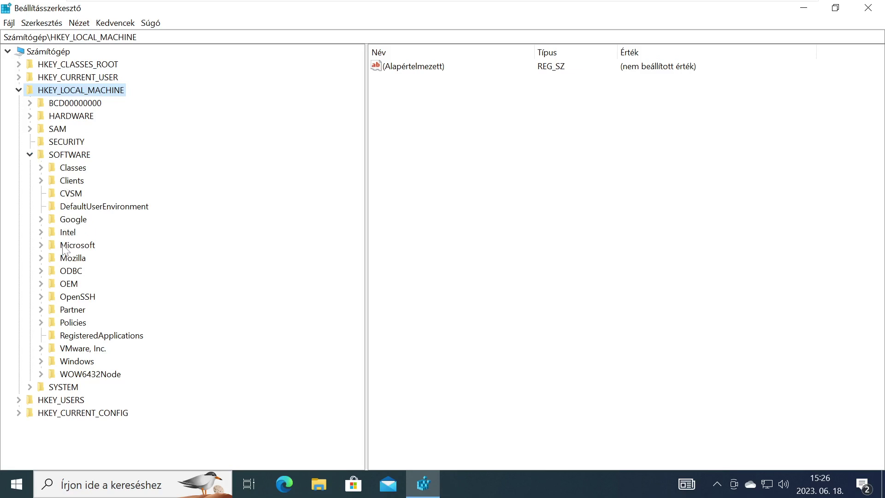
Drill down through Microsoft\Windows NT\CurrentVersion\PasswordLess and select the Device key to view its values
{"action": "left_click", "coordinate": [41, 245]}
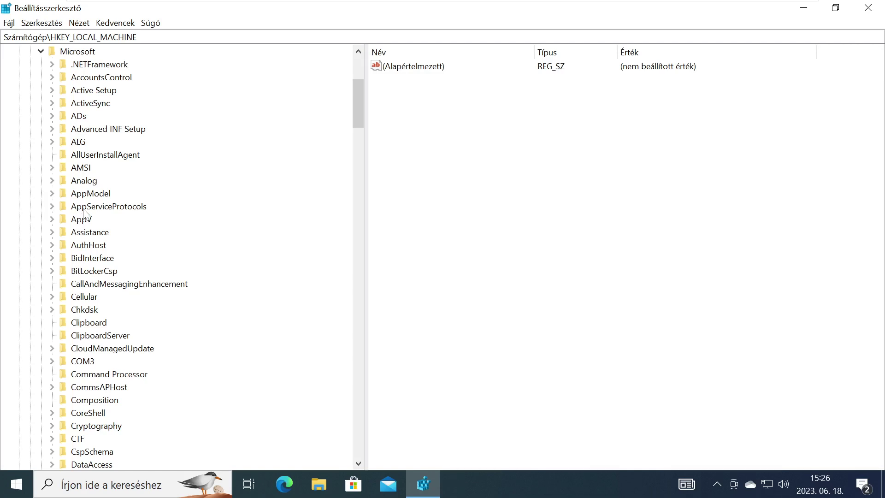
{"action": "scroll", "coordinate": [83, 212], "scroll_direction": "down", "scroll_amount": 20}
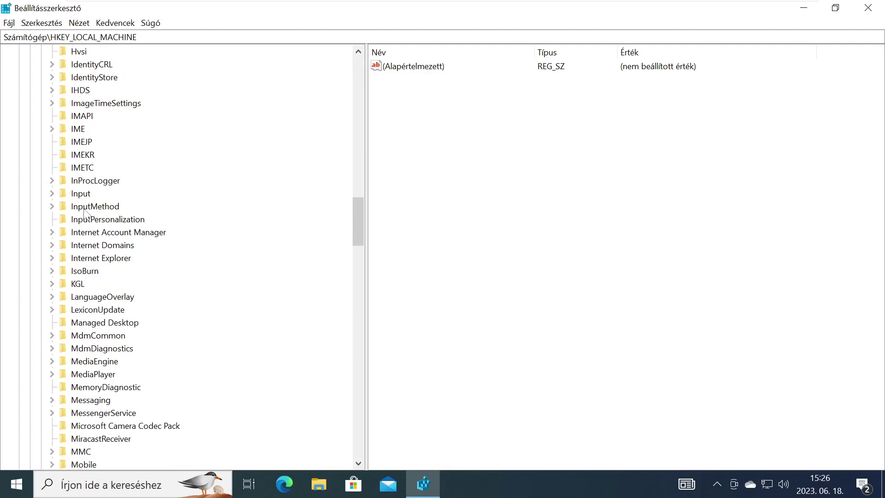
{"action": "scroll", "coordinate": [84, 213], "scroll_direction": "down", "scroll_amount": 20}
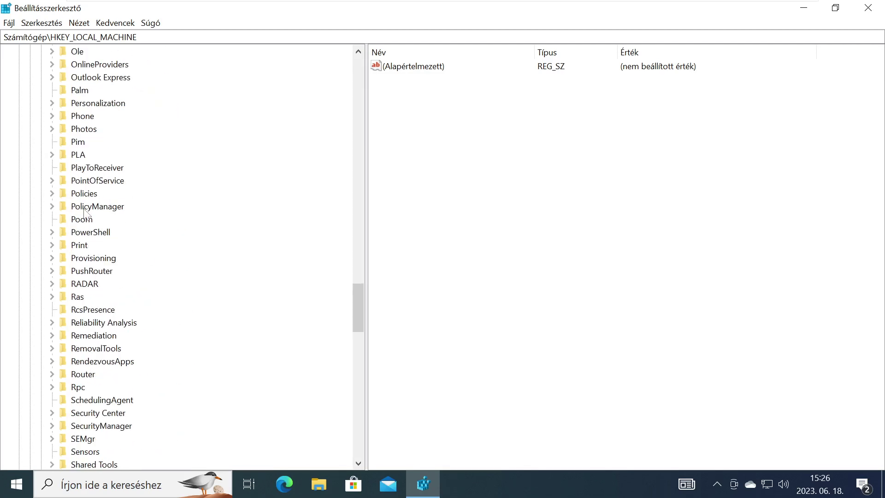
{"action": "scroll", "coordinate": [84, 214], "scroll_direction": "down", "scroll_amount": 11}
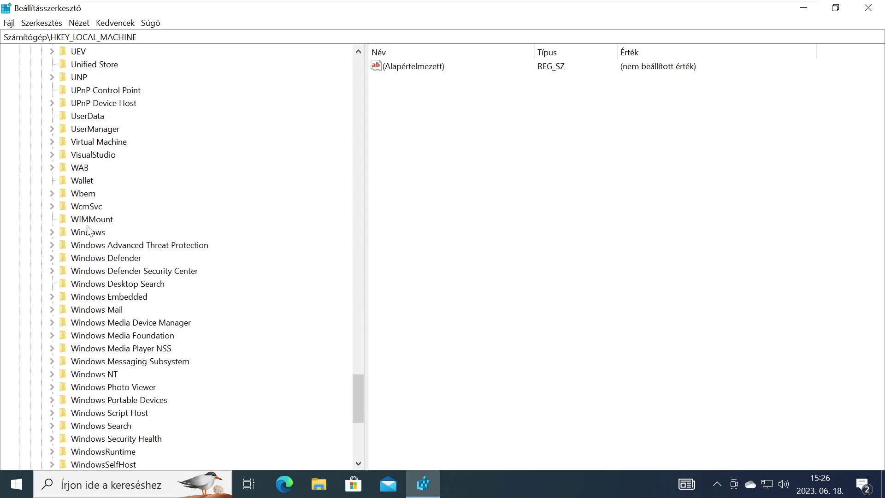
{"action": "left_click", "coordinate": [52, 374]}
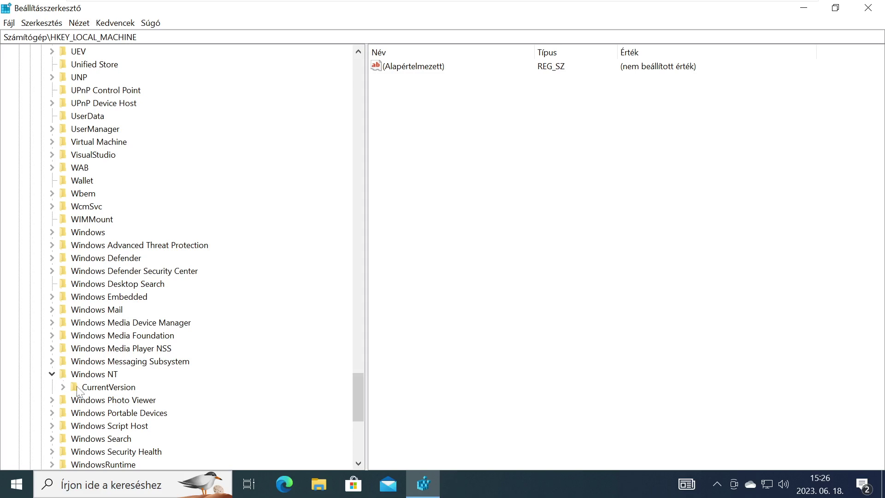
{"action": "left_click", "coordinate": [63, 387]}
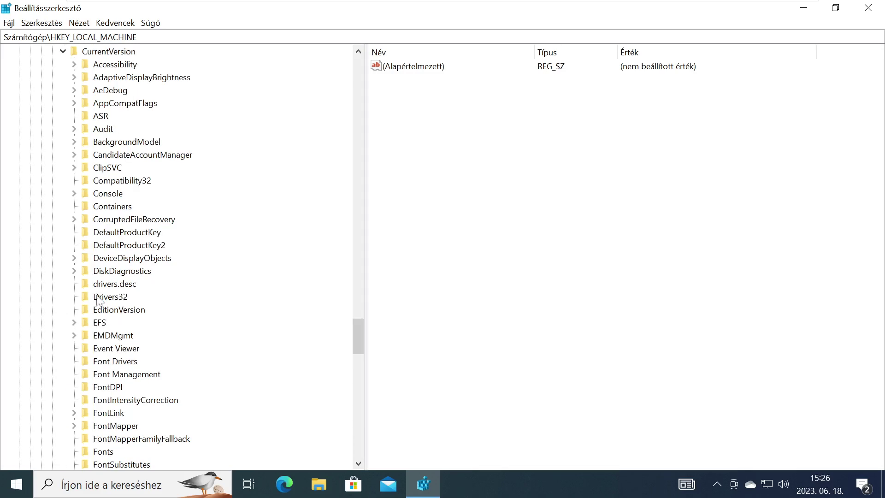
{"action": "scroll", "coordinate": [113, 184], "scroll_direction": "down", "scroll_amount": 1}
{"action": "scroll", "coordinate": [113, 184], "scroll_direction": "down", "scroll_amount": 7}
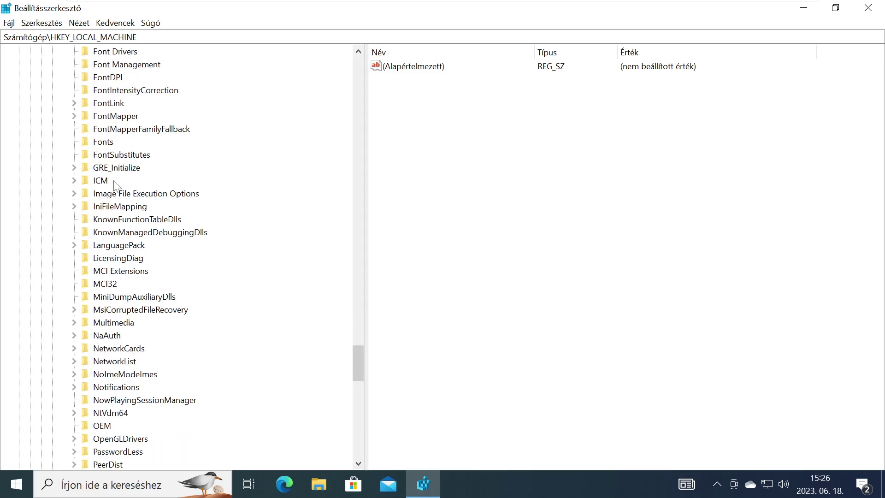
{"action": "scroll", "coordinate": [115, 185], "scroll_direction": "down", "scroll_amount": 4}
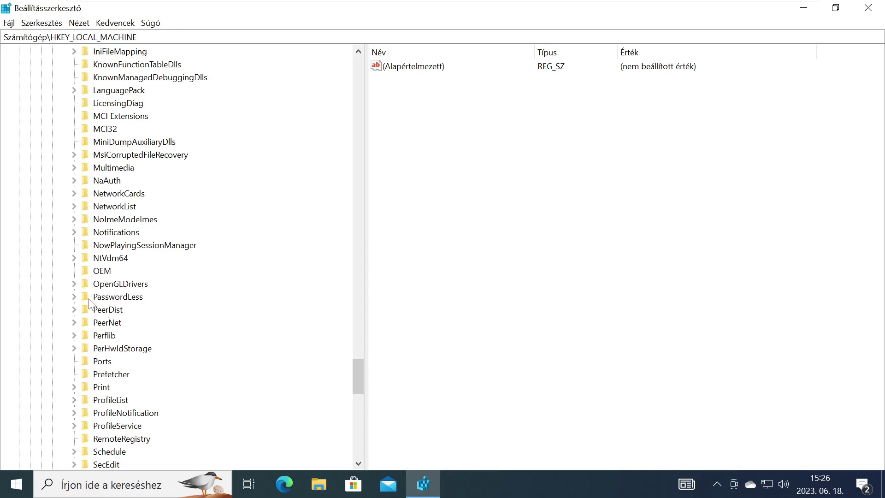
{"action": "left_click", "coordinate": [75, 296]}
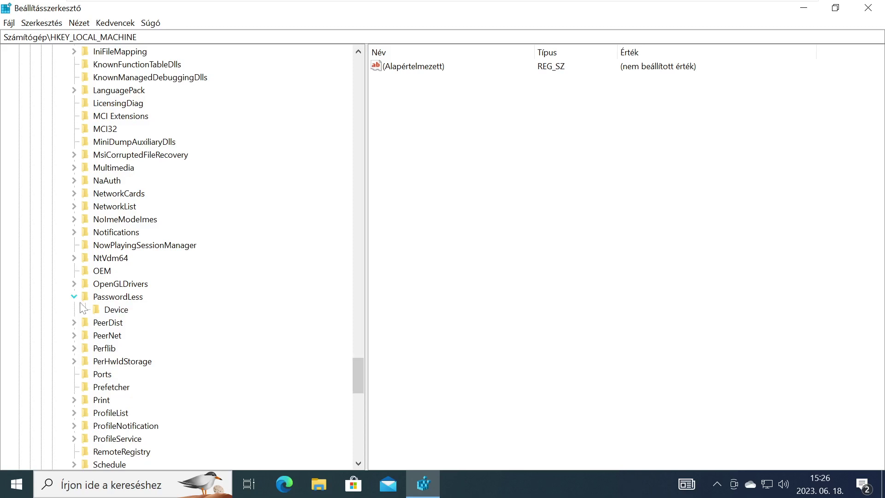
{"action": "left_click", "coordinate": [110, 313]}
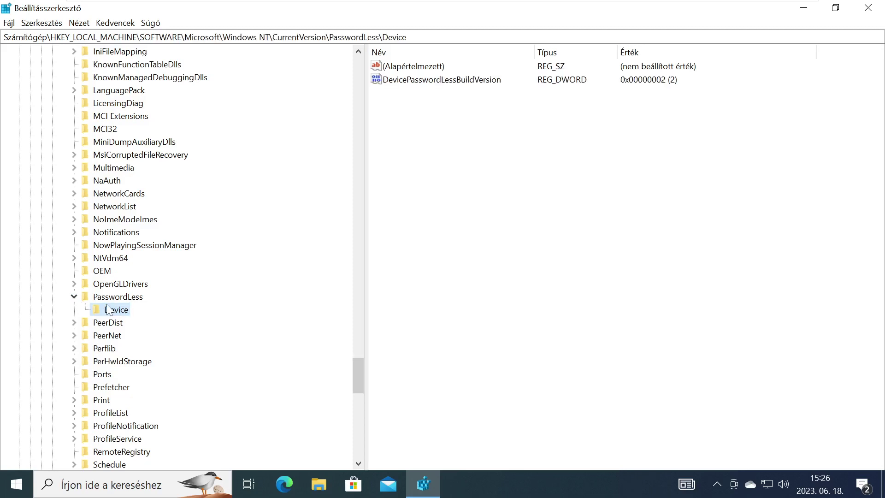
Set DevicePasswordLessBuildVersion to 1 instead of 2 and close Registry Editor
{"action": "left_click", "coordinate": [429, 89]}
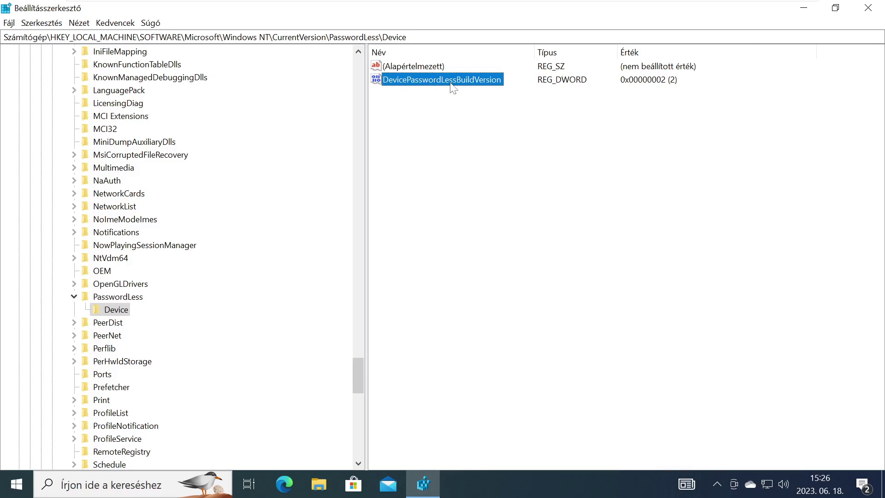
{"action": "double_click", "coordinate": [393, 82]}
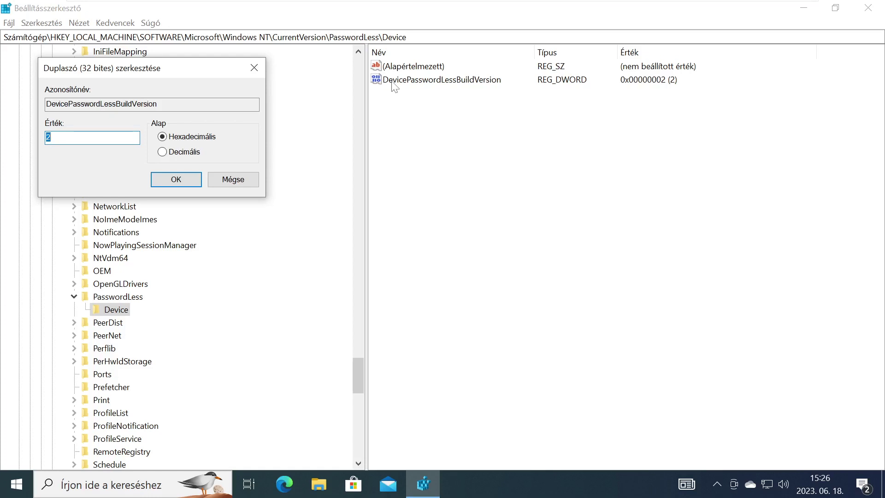
{"action": "left_click", "coordinate": [257, 69]}
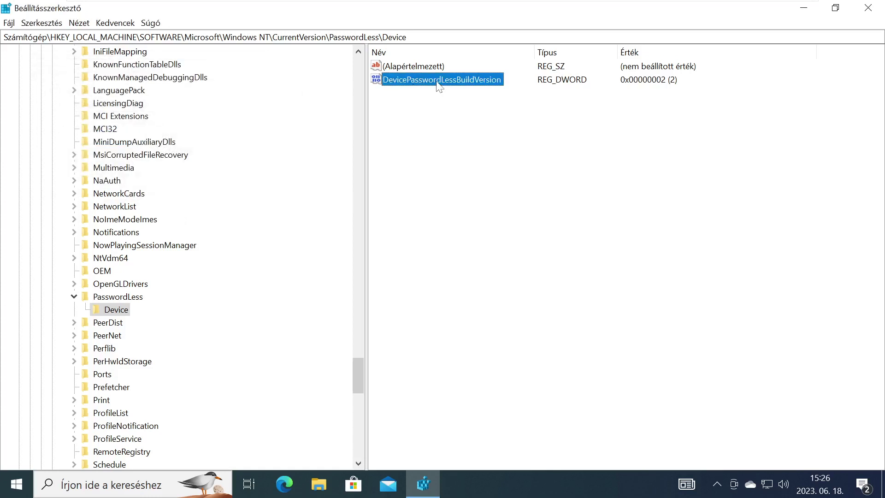
{"action": "right_click", "coordinate": [437, 84]}
{"action": "left_click", "coordinate": [472, 89]}
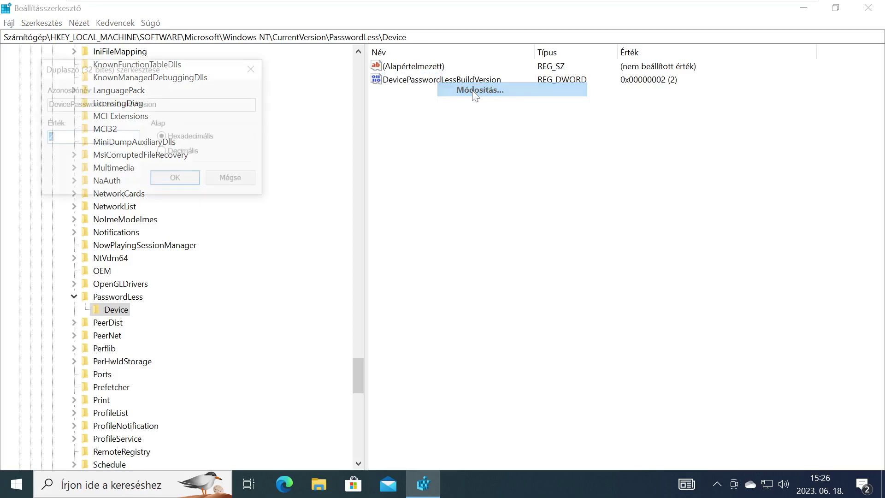
{"action": "left_click_drag", "start_coordinate": [199, 76], "coordinate": [558, 140]}
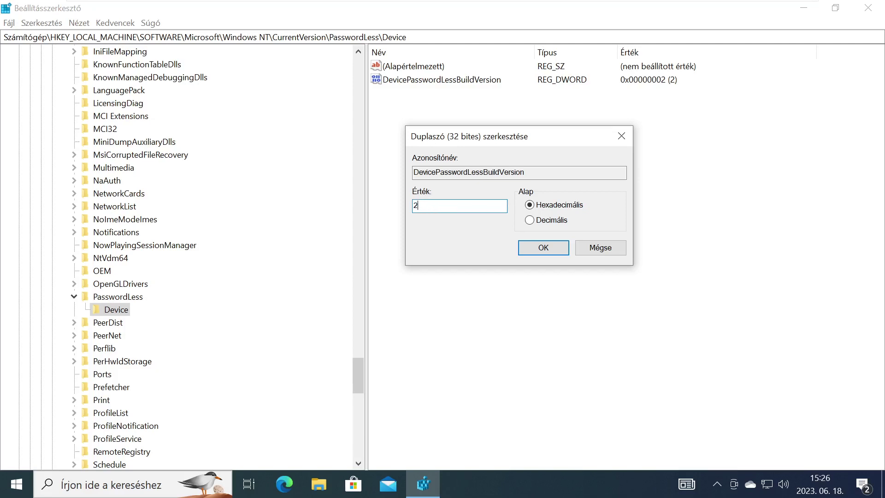
{"action": "type", "text": "1"}
{"action": "left_click", "coordinate": [543, 247]}
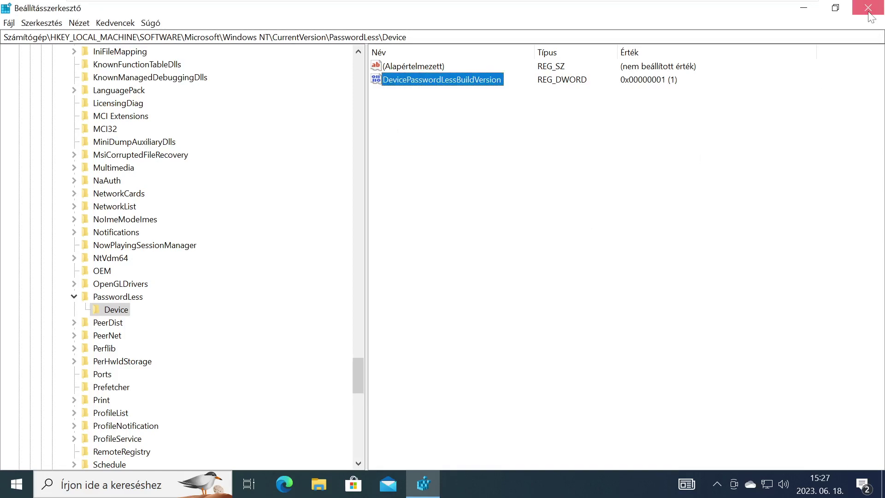
{"action": "left_click", "coordinate": [869, 8]}
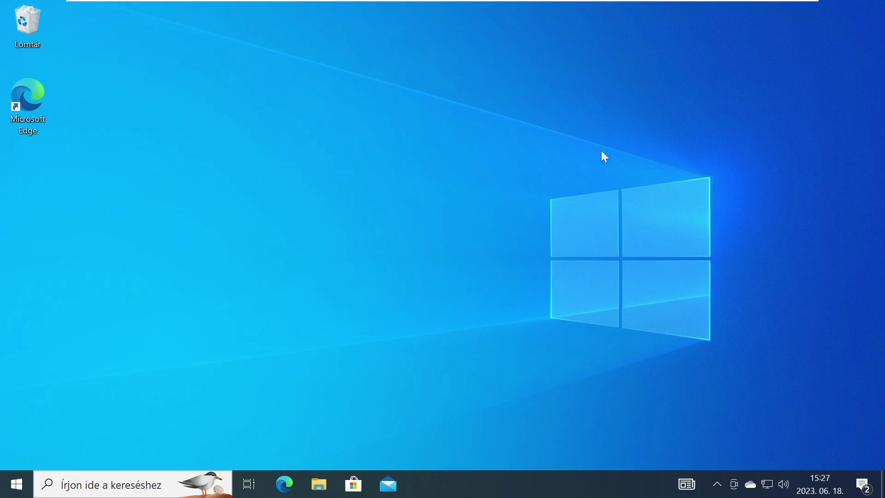
Launch netplwiz from Windows search and select the computer's only account in the user list
{"action": "left_click", "coordinate": [116, 491]}
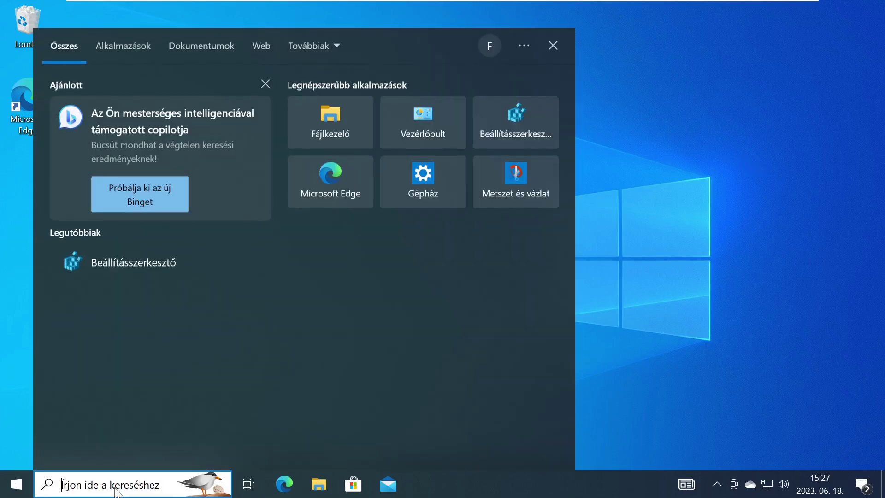
{"action": "type", "text": "net"}
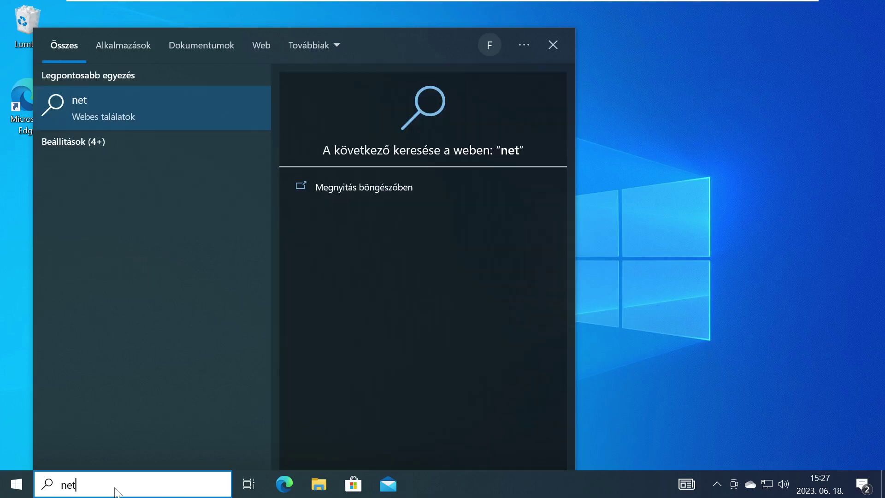
{"action": "type", "text": "plwiz"}
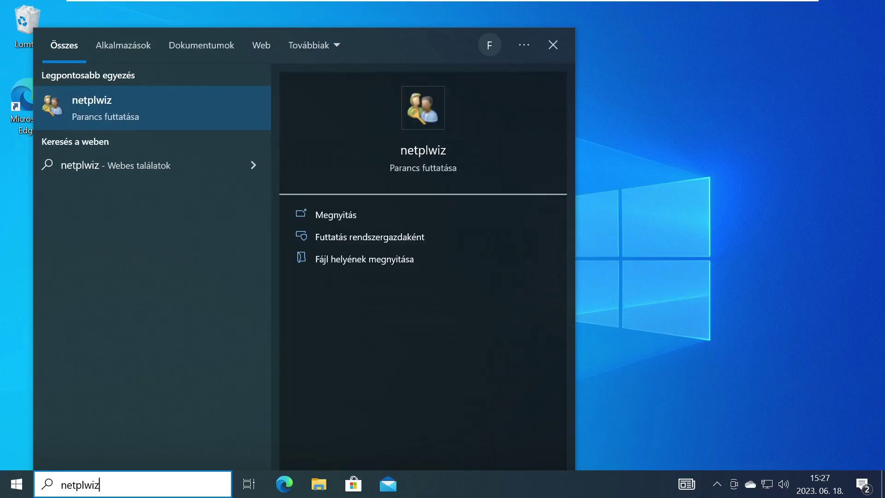
{"action": "key", "text": "Return"}
{"action": "left_click_drag", "start_coordinate": [156, 52], "coordinate": [302, 54]}
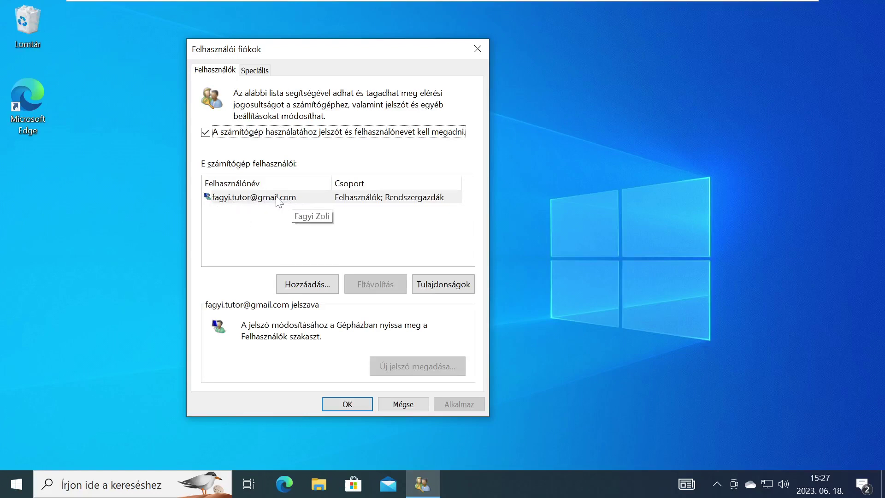
{"action": "left_click", "coordinate": [285, 223]}
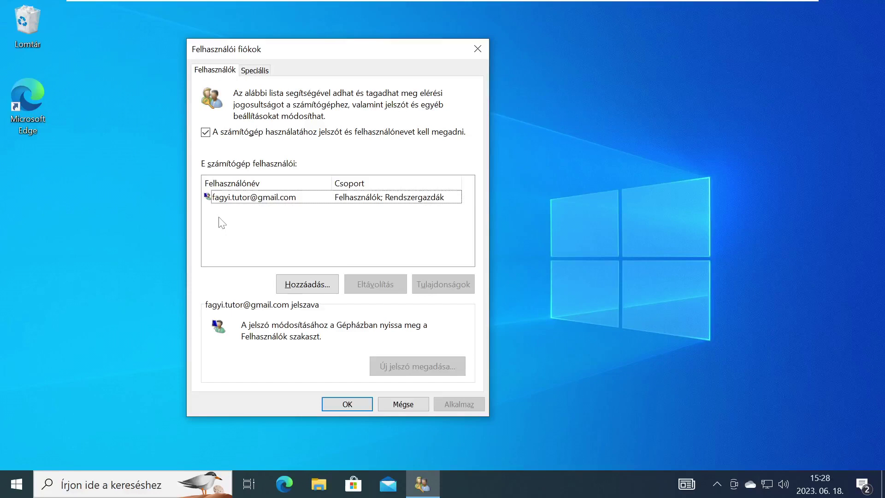
{"action": "left_click", "coordinate": [227, 202]}
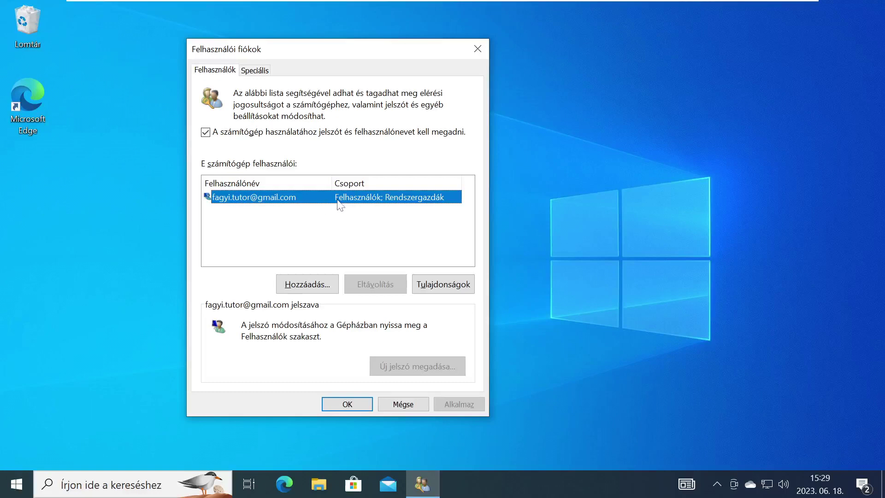
{"action": "left_click", "coordinate": [434, 286]}
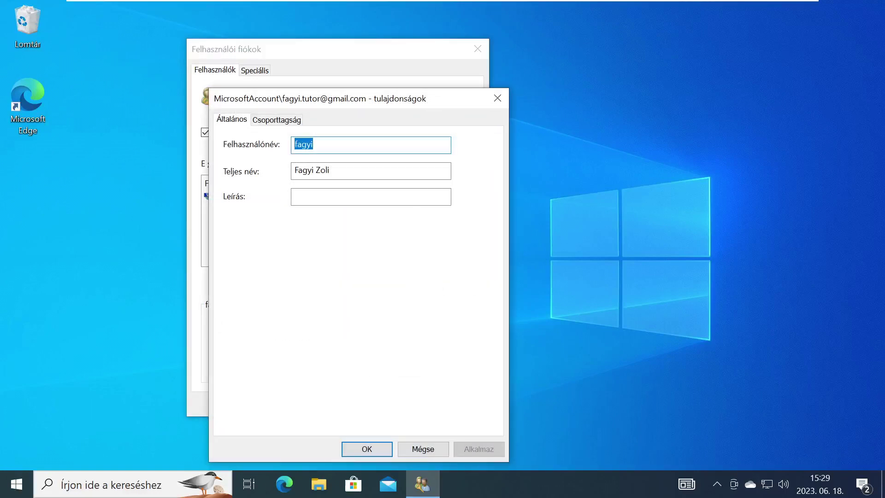
{"action": "left_click_drag", "start_coordinate": [499, 118], "coordinate": [680, 74]}
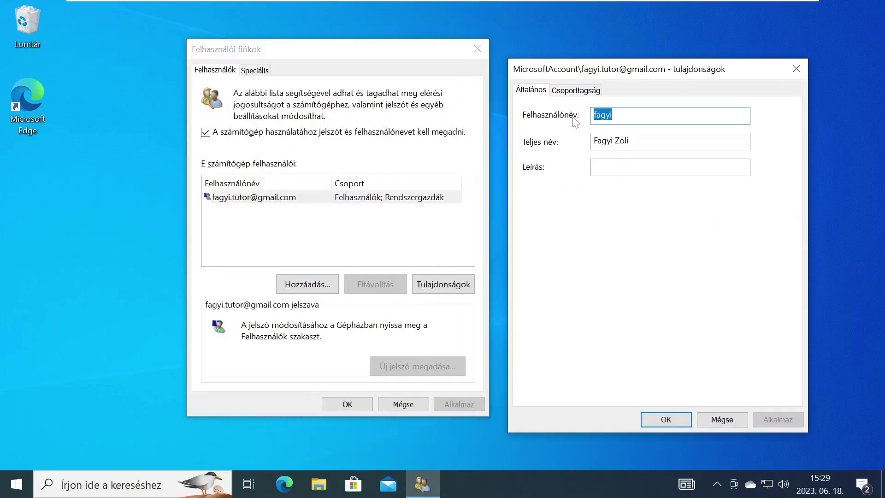
{"action": "left_click_drag", "start_coordinate": [612, 114], "coordinate": [580, 117]}
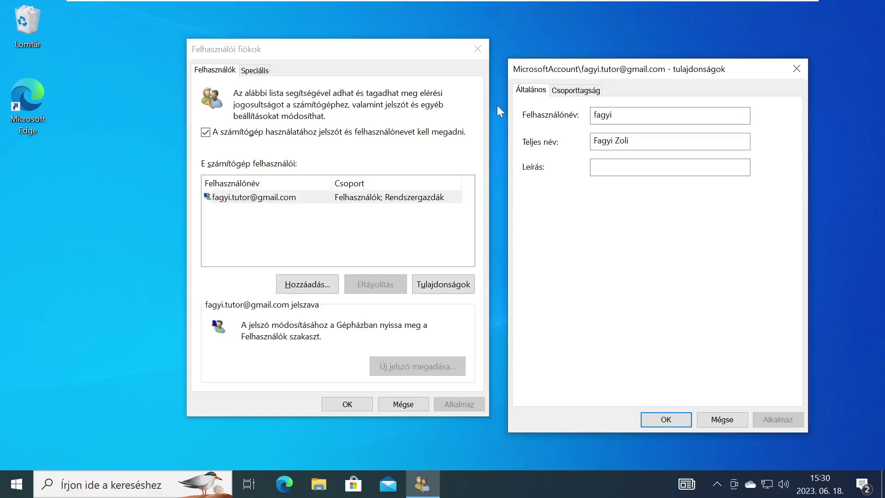
{"action": "left_click", "coordinate": [552, 120]}
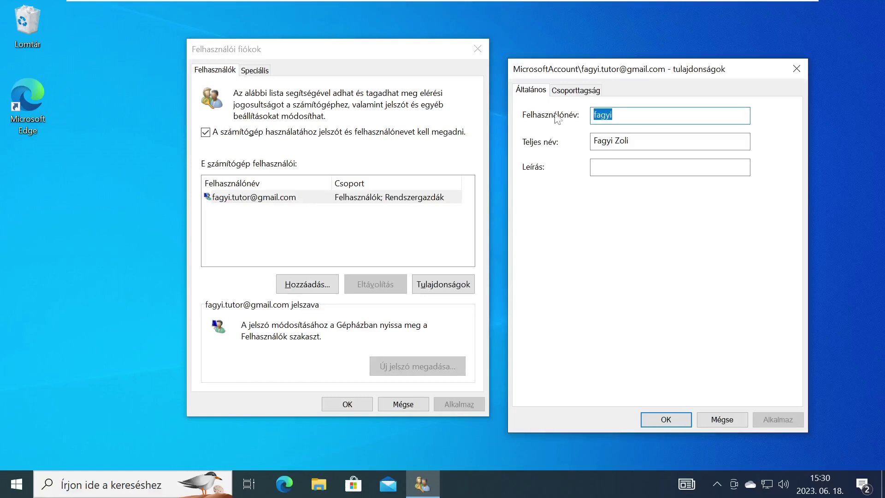
{"action": "key", "text": "End"}
{"action": "key", "text": "shift+Left"}
{"action": "key", "text": "shift+Left"}
{"action": "key", "text": "shift+Left"}
{"action": "key", "text": "shift+Left"}
{"action": "key", "text": "shift+Left"}
{"action": "left_click", "coordinate": [657, 421]}
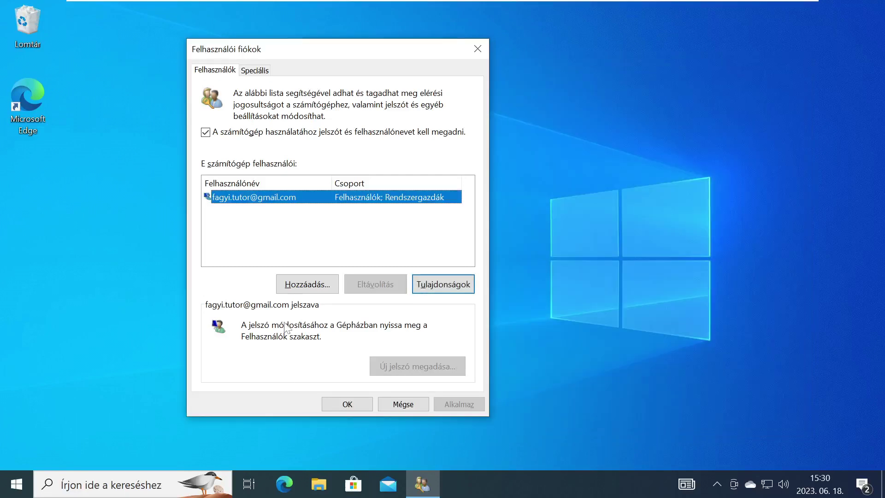
Clear the password-required checkbox and apply the change
{"action": "left_click", "coordinate": [205, 132]}
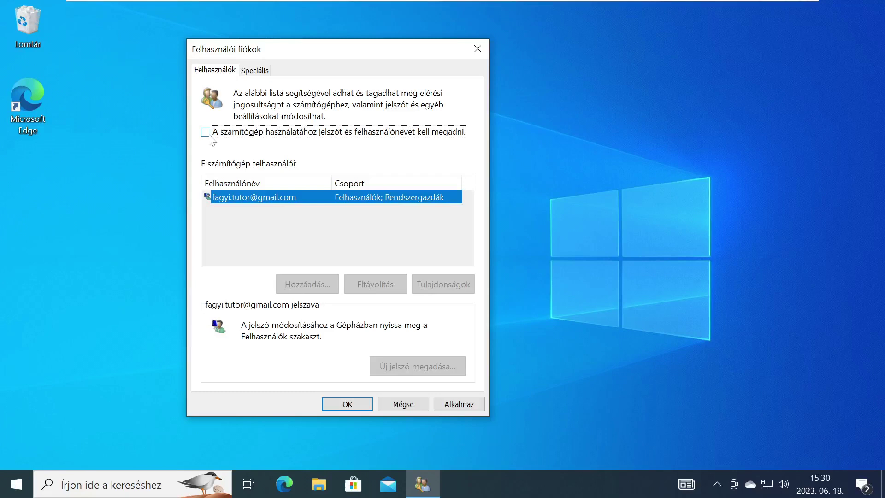
{"action": "left_click", "coordinate": [447, 405]}
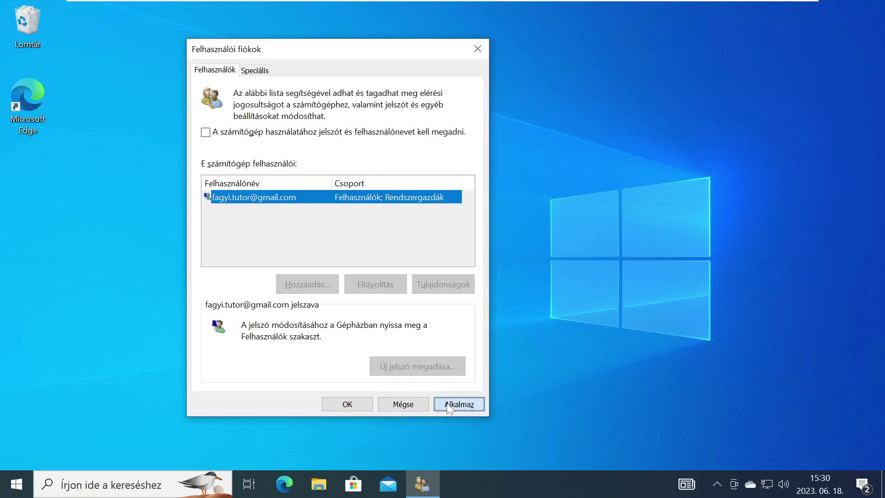
{"action": "left_click_drag", "start_coordinate": [273, 72], "coordinate": [594, 69]}
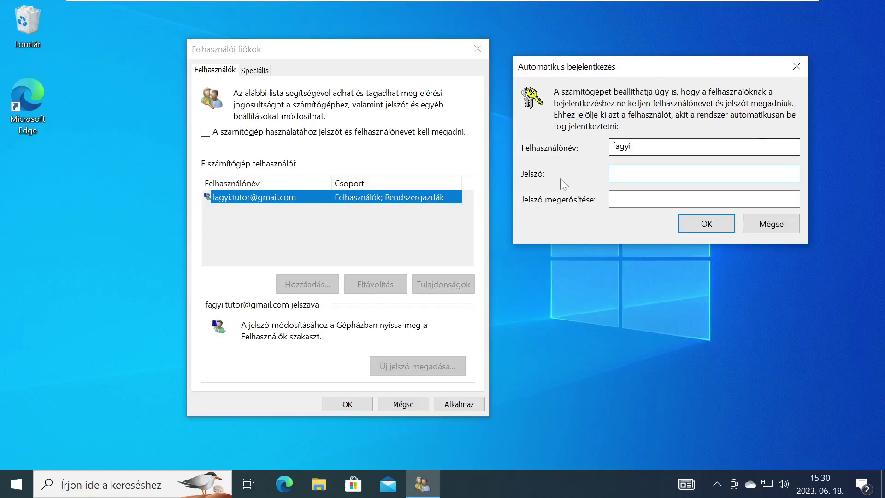
Enter and confirm the account password for automatic sign-in, then confirm with OK
{"action": "key", "text": "shift+Tab"}
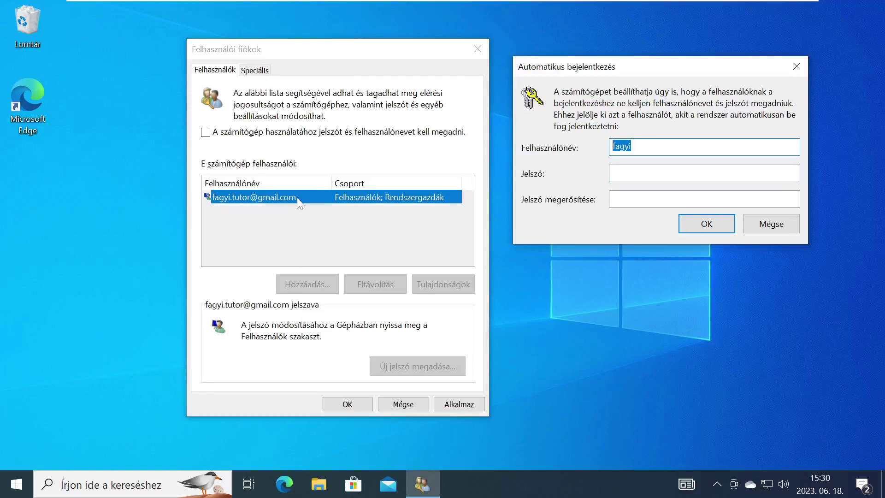
{"action": "left_click", "coordinate": [614, 174]}
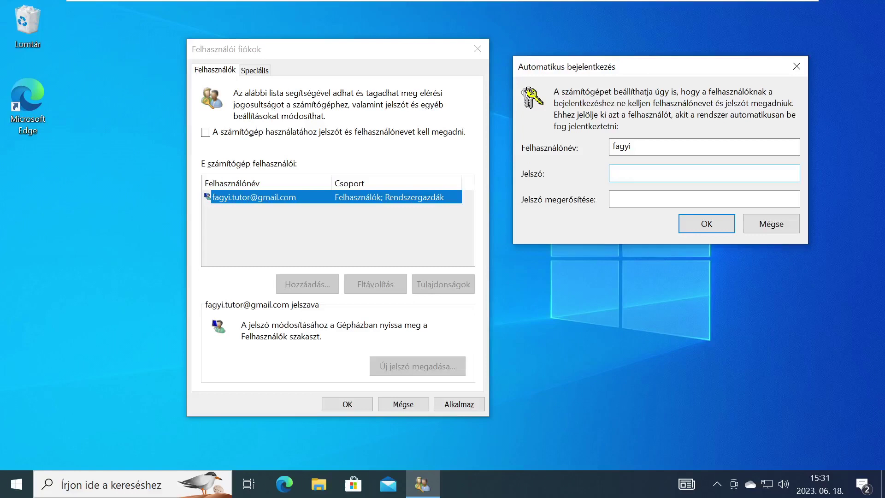
{"action": "type", "text": "•••••••••"}
{"action": "key", "text": "Tab"}
{"action": "type", "text": "•••••••••"}
{"action": "left_click", "coordinate": [717, 223]}
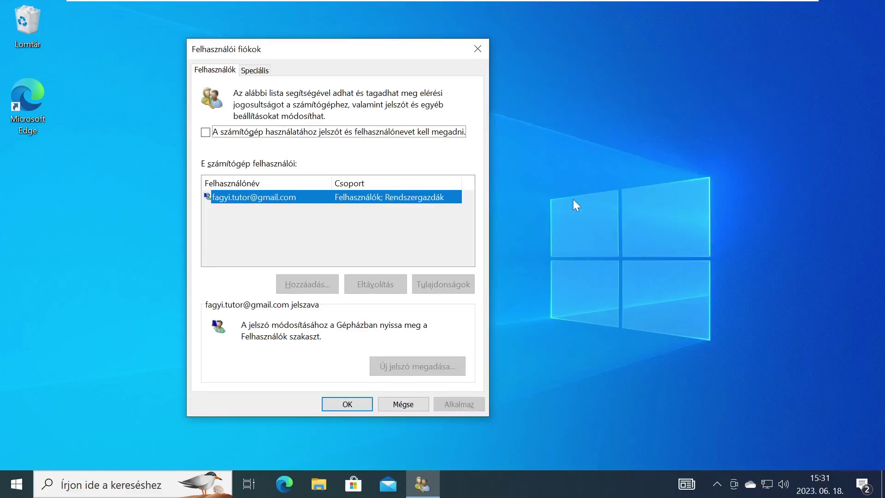
Save the User Accounts changes, sign out, and sign back in with the account PIN
{"action": "left_click", "coordinate": [343, 404]}
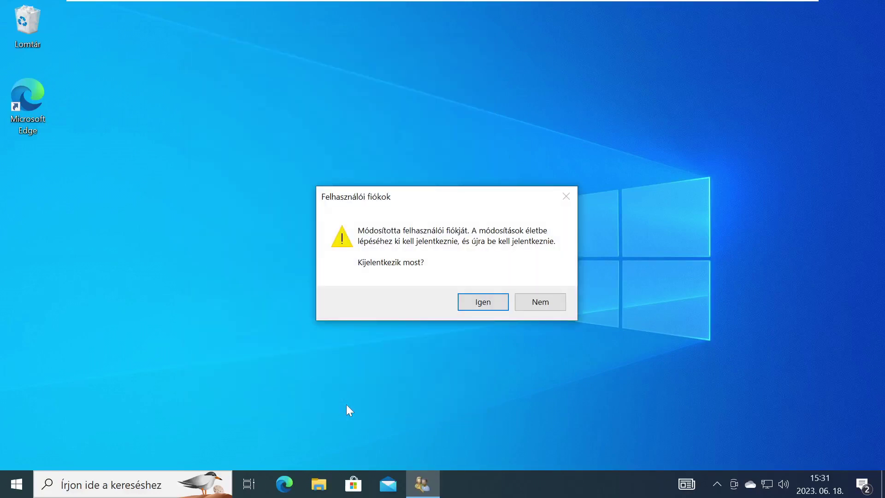
{"action": "left_click", "coordinate": [490, 303]}
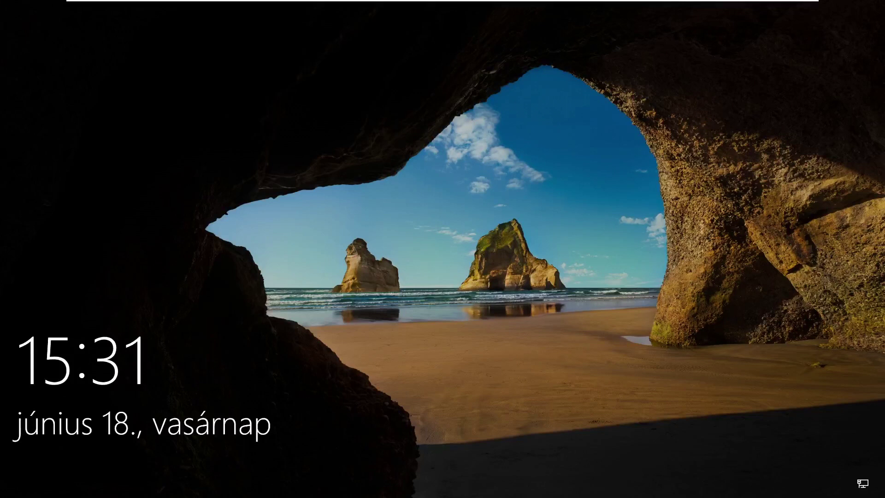
{"action": "left_click", "coordinate": [465, 316]}
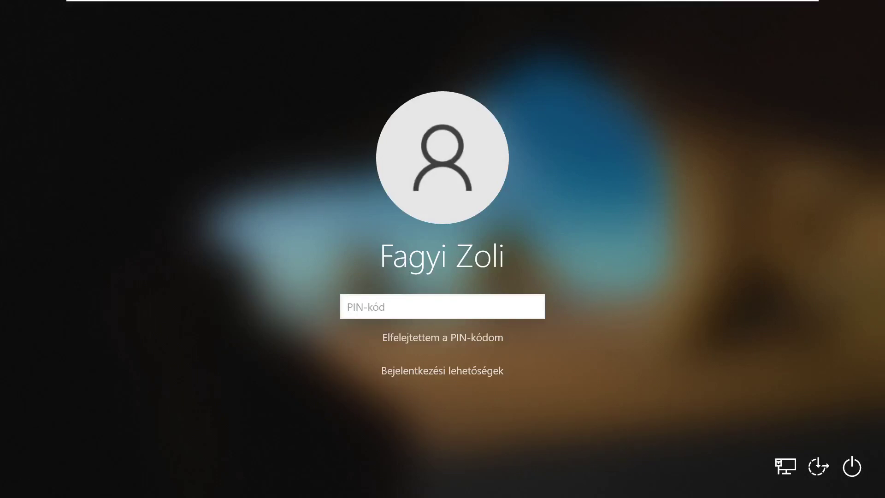
{"action": "type", "text": "•••••"}
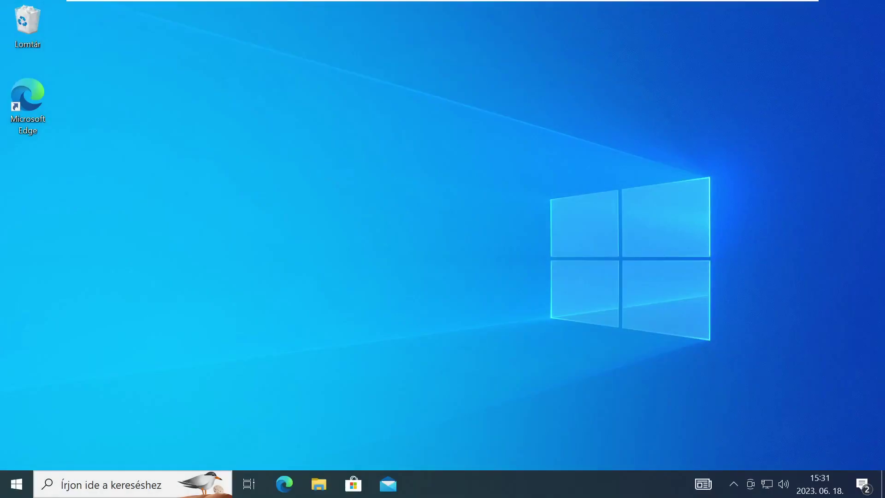
Restart the PC from the Start menu power options
{"action": "left_click", "coordinate": [16, 490]}
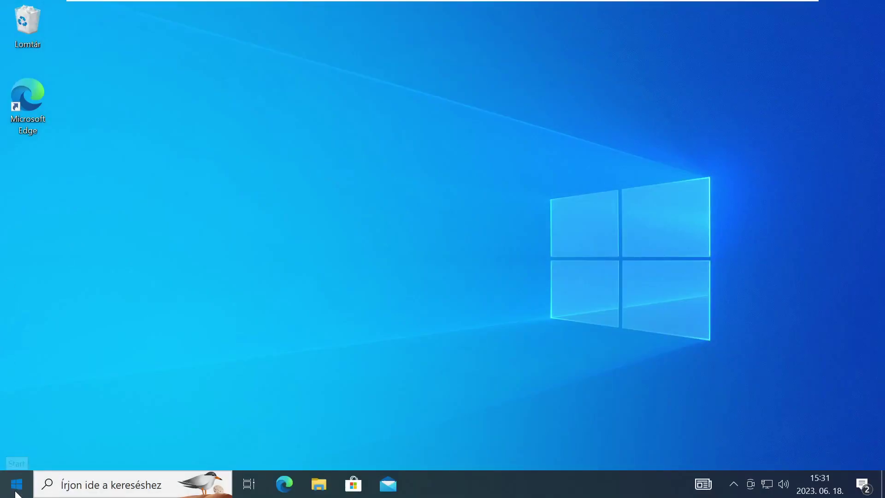
{"action": "left_click", "coordinate": [14, 461]}
{"action": "left_click", "coordinate": [31, 421]}
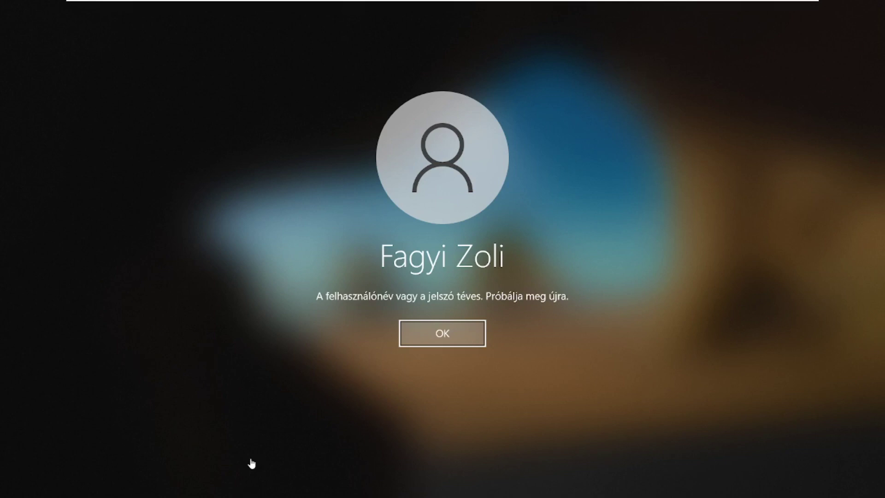
Dismiss the wrong-password error and sign in to the other listed account with its PIN
{"action": "left_click", "coordinate": [442, 334]}
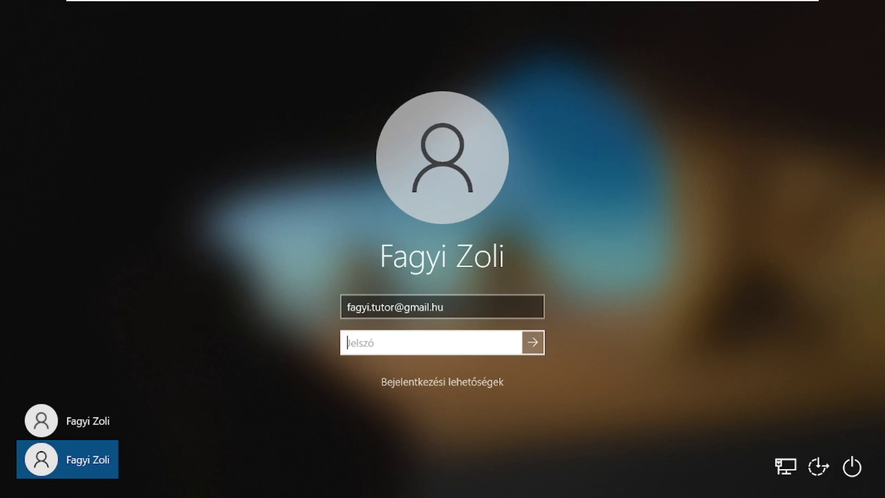
{"action": "left_click", "coordinate": [72, 421]}
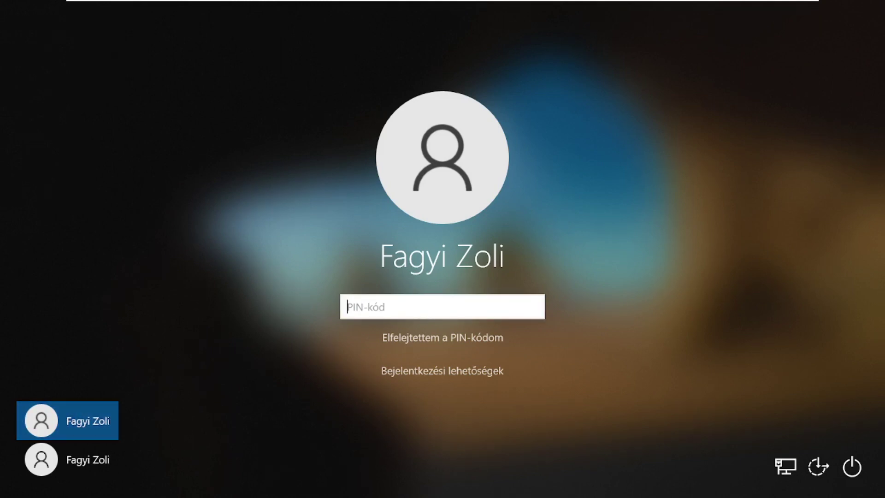
{"action": "type", "text": "12345"}
{"action": "key", "text": "Return"}
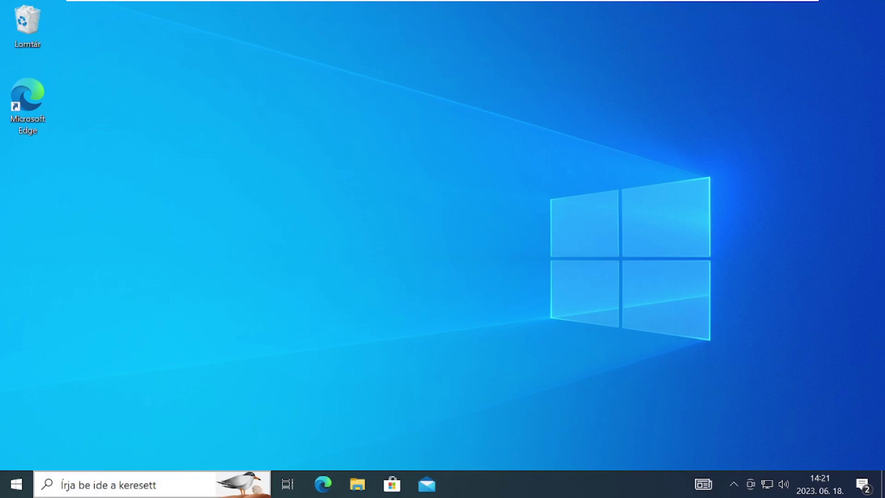
Launch netplwiz and open the account's Tulajdonságok dialog beside the accounts list
{"action": "left_click", "coordinate": [96, 493]}
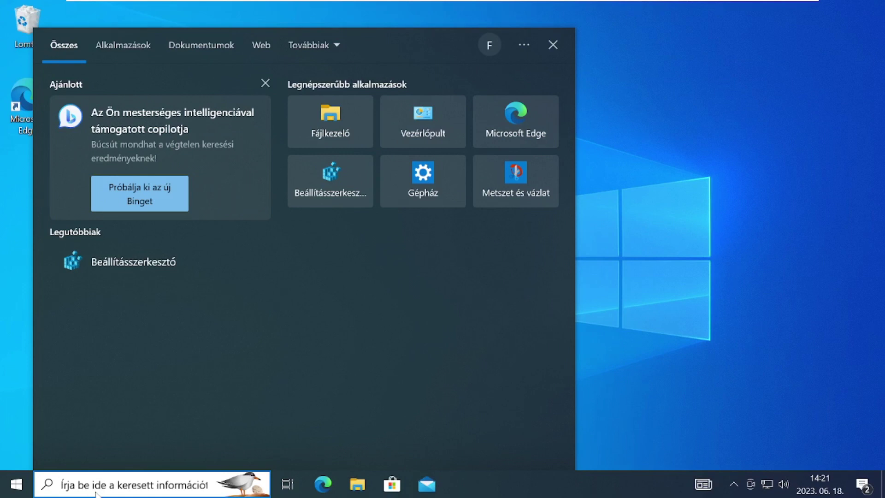
{"action": "type", "text": "netpl"}
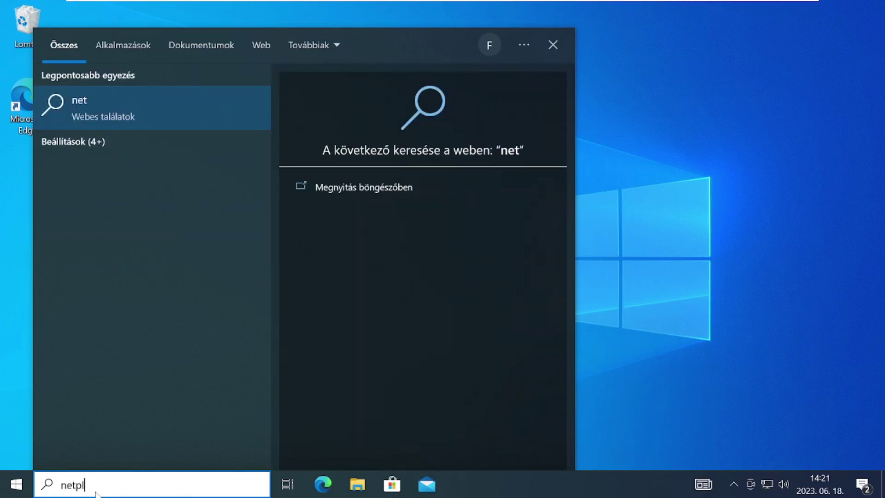
{"action": "type", "text": "wiz"}
{"action": "key", "text": "Return"}
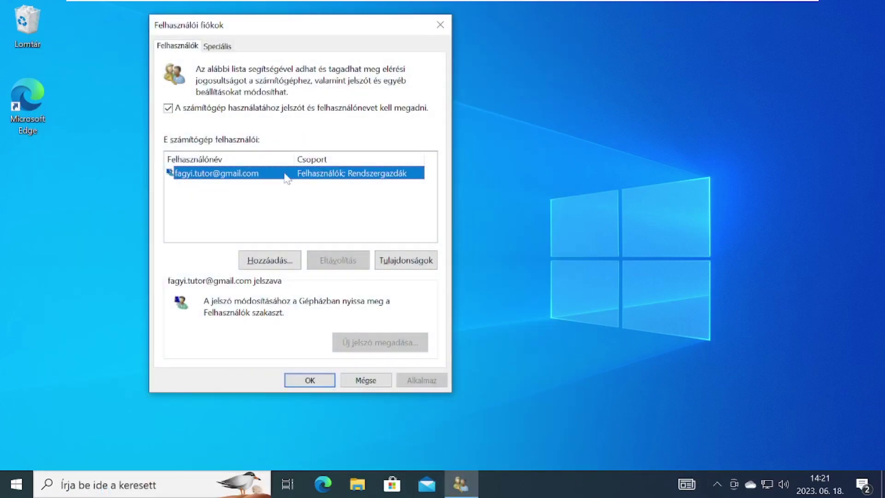
{"action": "left_click", "coordinate": [414, 261]}
{"action": "left_click_drag", "start_coordinate": [326, 79], "coordinate": [638, 69]}
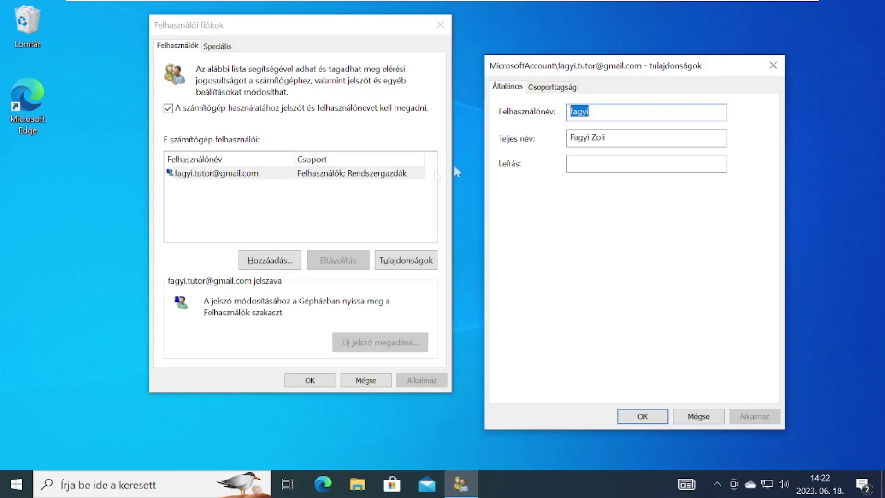
Close the account properties without changes and uncheck the password-required option
{"action": "left_click", "coordinate": [590, 112]}
{"action": "double_click", "coordinate": [585, 112]}
{"action": "key", "text": "End"}
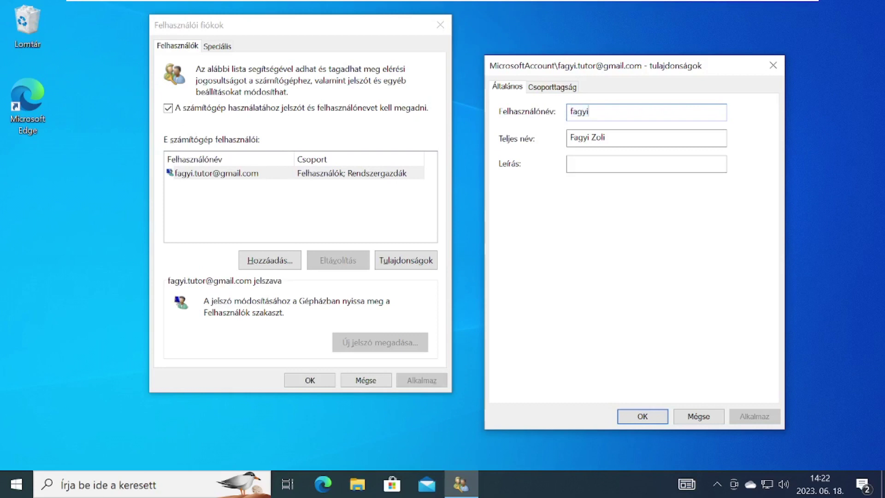
{"action": "left_click_drag", "start_coordinate": [590, 112], "coordinate": [570, 112]}
{"action": "left_click", "coordinate": [590, 112]}
{"action": "key", "text": "shift+Left"}
{"action": "key", "text": "shift+Left"}
{"action": "key", "text": "shift+Left"}
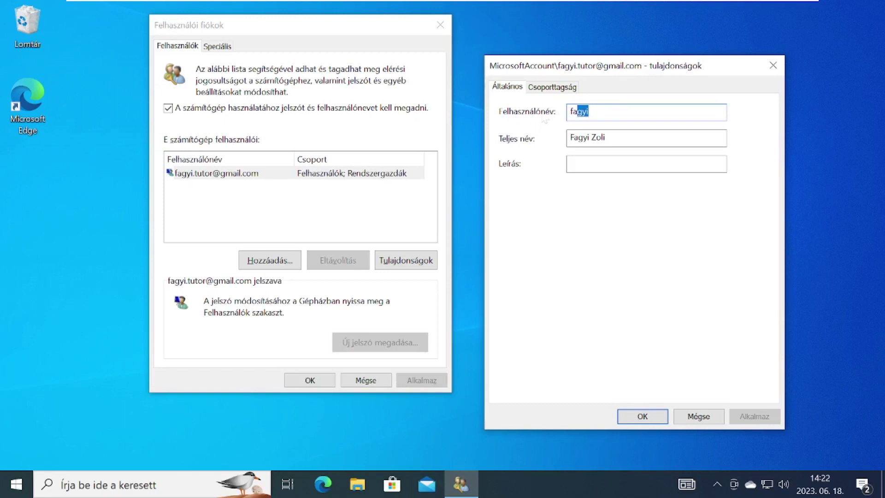
{"action": "left_click", "coordinate": [643, 416]}
{"action": "left_click", "coordinate": [167, 108]}
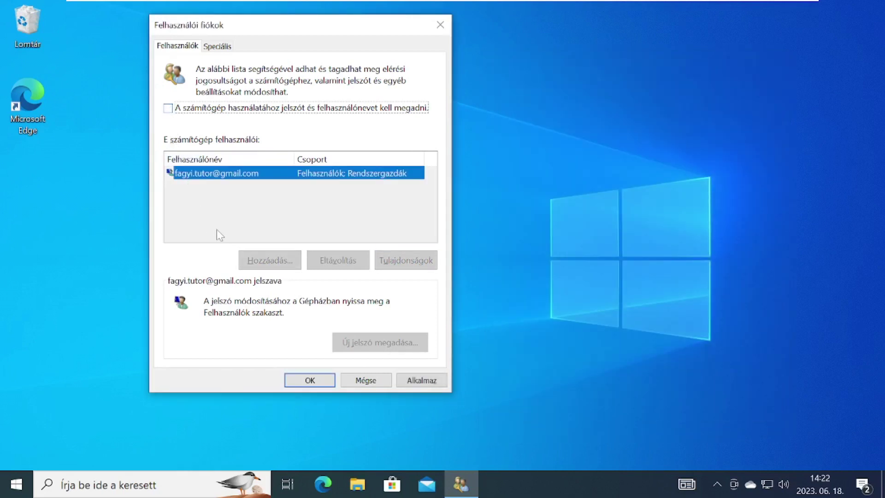
Apply the change, enter and confirm the automatic sign-in password, and close User Accounts with OK
{"action": "left_click", "coordinate": [420, 380]}
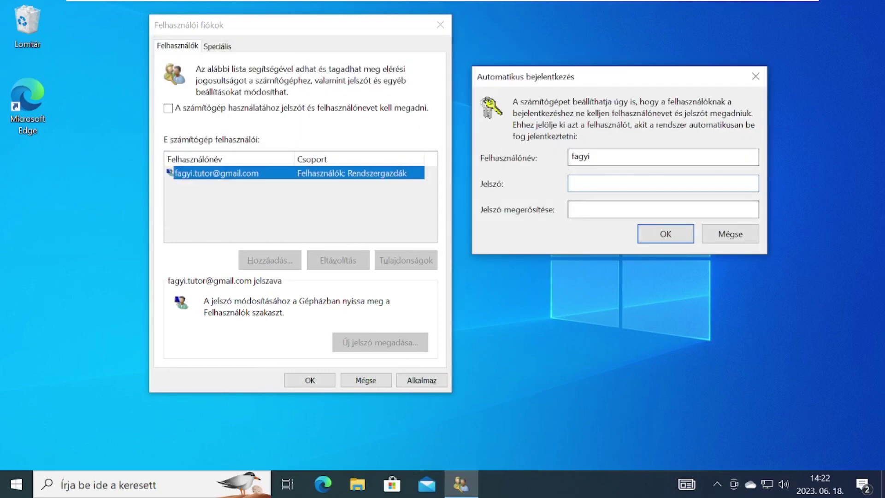
{"action": "key", "text": "shift+Tab"}
{"action": "key", "text": "Tab"}
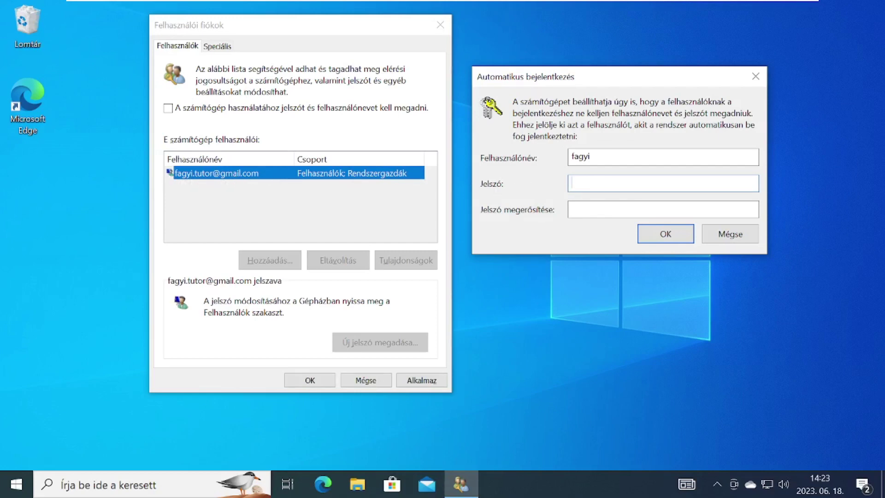
{"action": "type", "text": "•••••••••"}
{"action": "key", "text": "Tab"}
{"action": "type", "text": "•••••••••"}
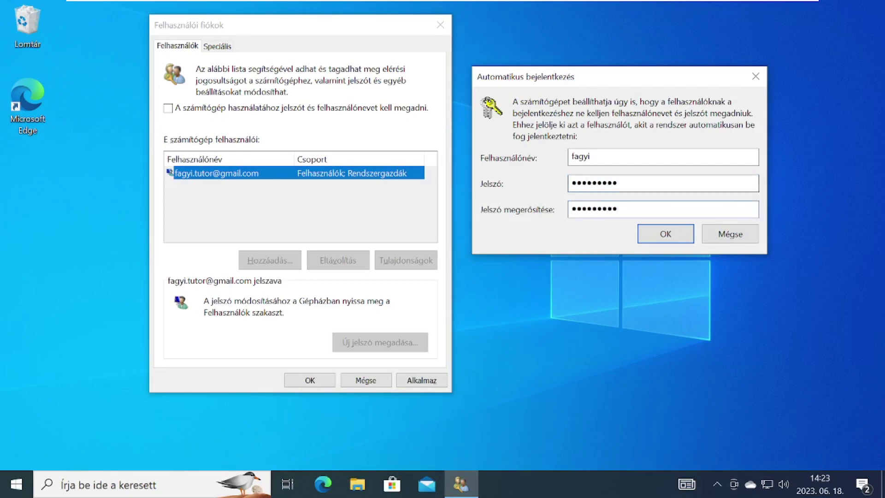
{"action": "key", "text": "Return"}
{"action": "left_click", "coordinate": [297, 382]}
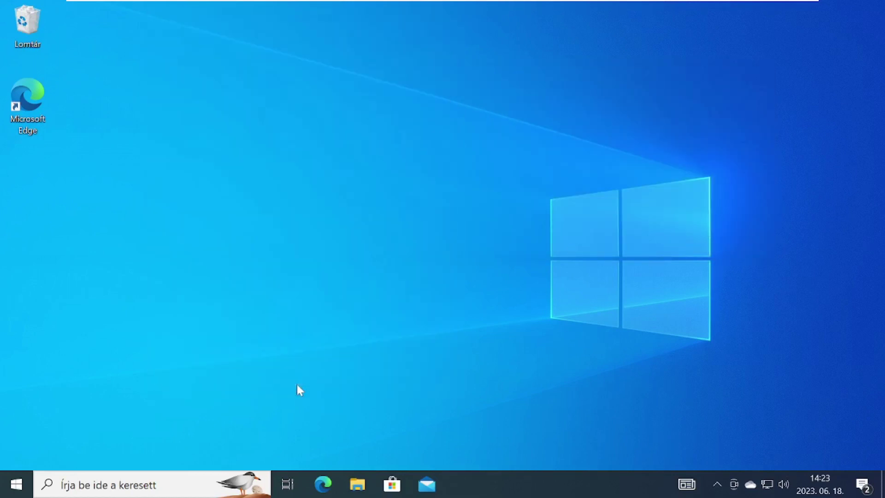
Restart the PC from the Start menu power options
{"action": "left_click", "coordinate": [16, 484]}
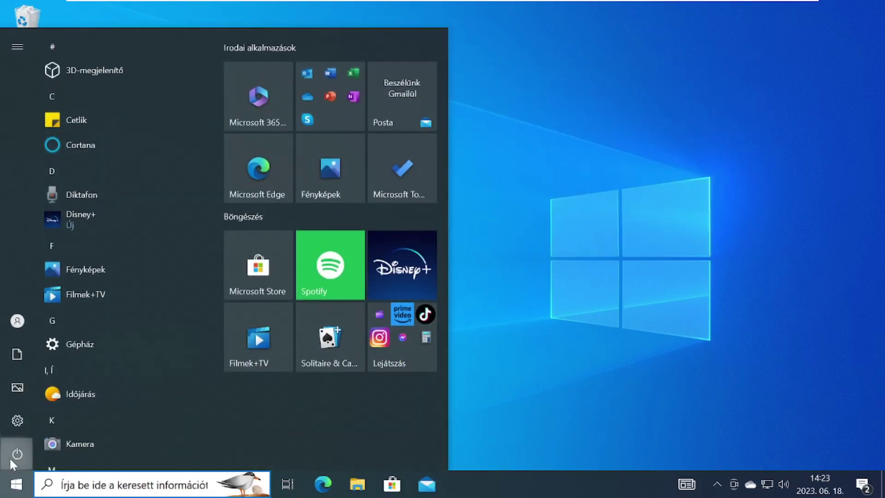
{"action": "left_click", "coordinate": [11, 455]}
{"action": "left_click", "coordinate": [34, 415]}
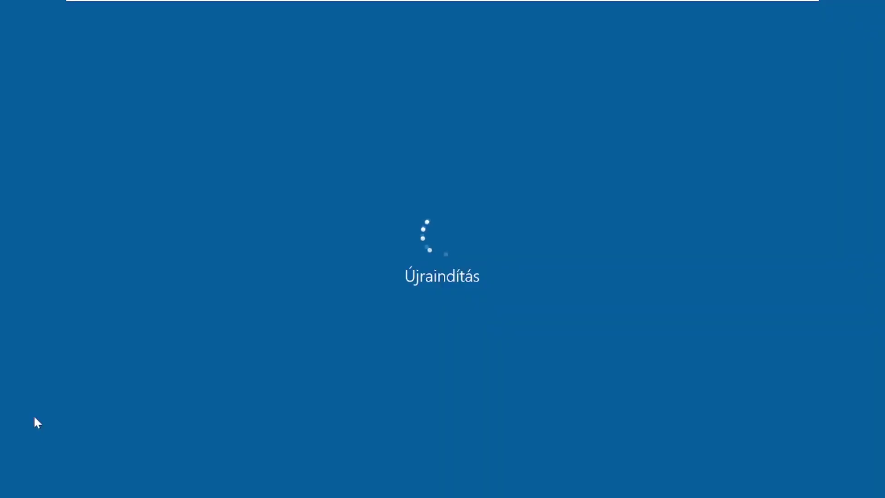